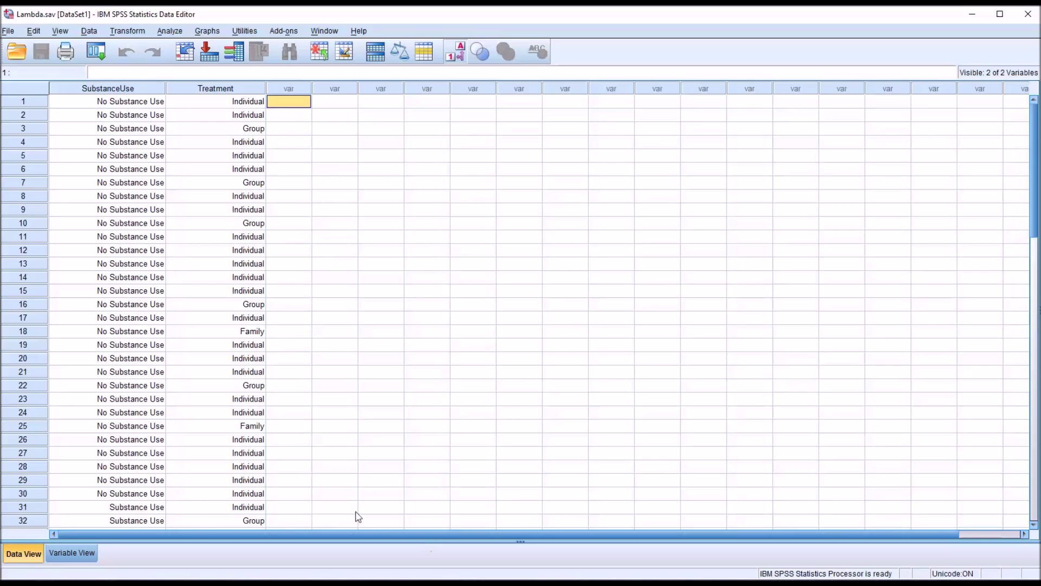
# - Examine the coded categories of the SubstanceUse and Treatment variables in the dataset
pyautogui.click(132, 89)
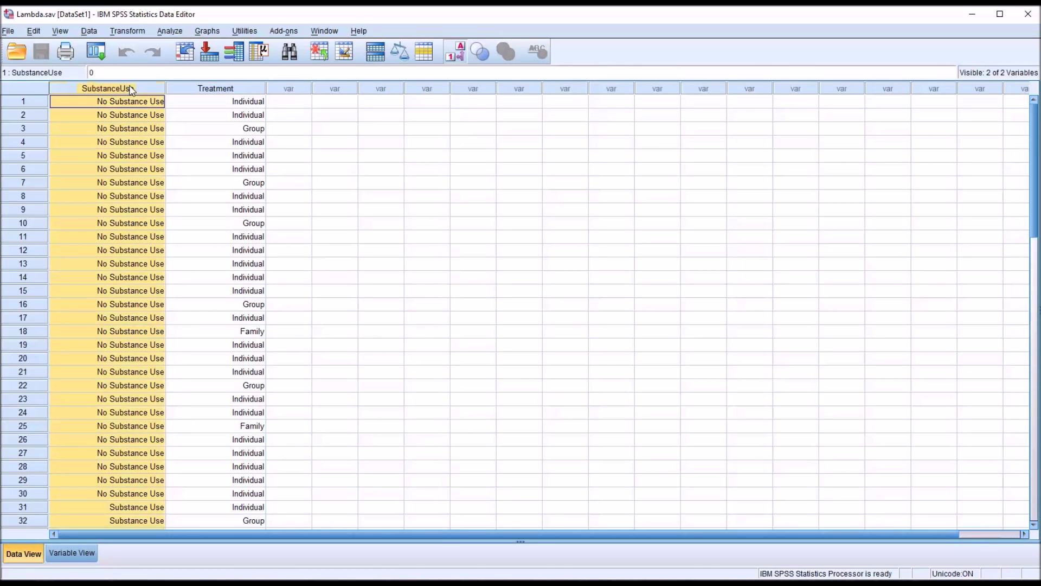
pyautogui.click(88, 116)
pyautogui.click(88, 130)
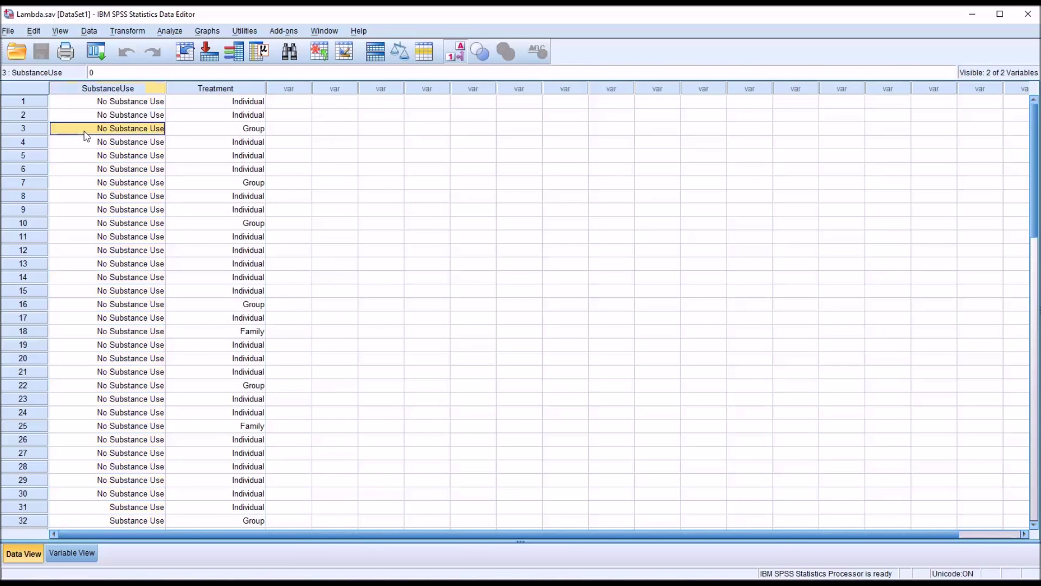
pyautogui.click(90, 508)
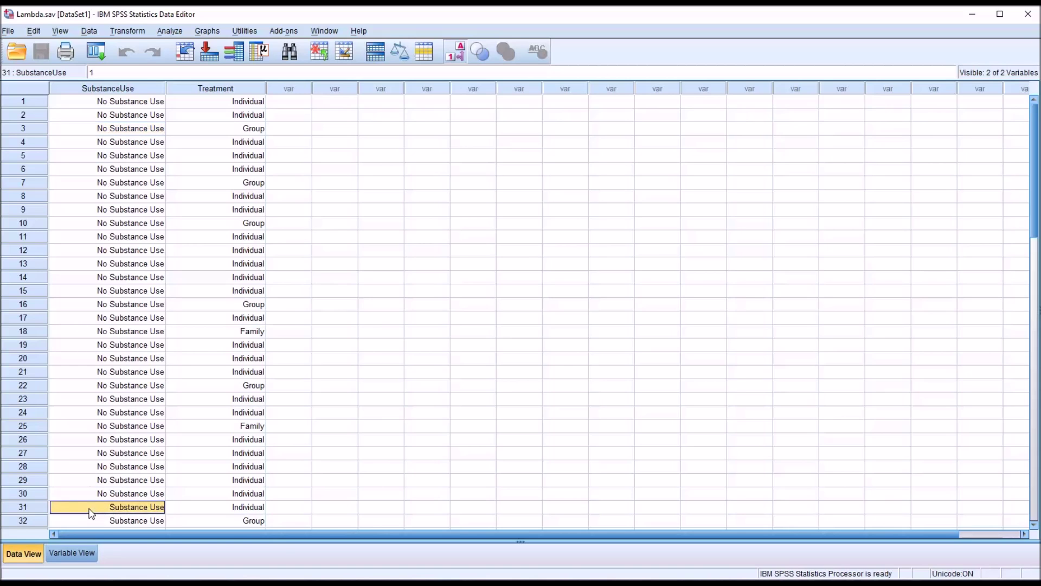
pyautogui.click(217, 91)
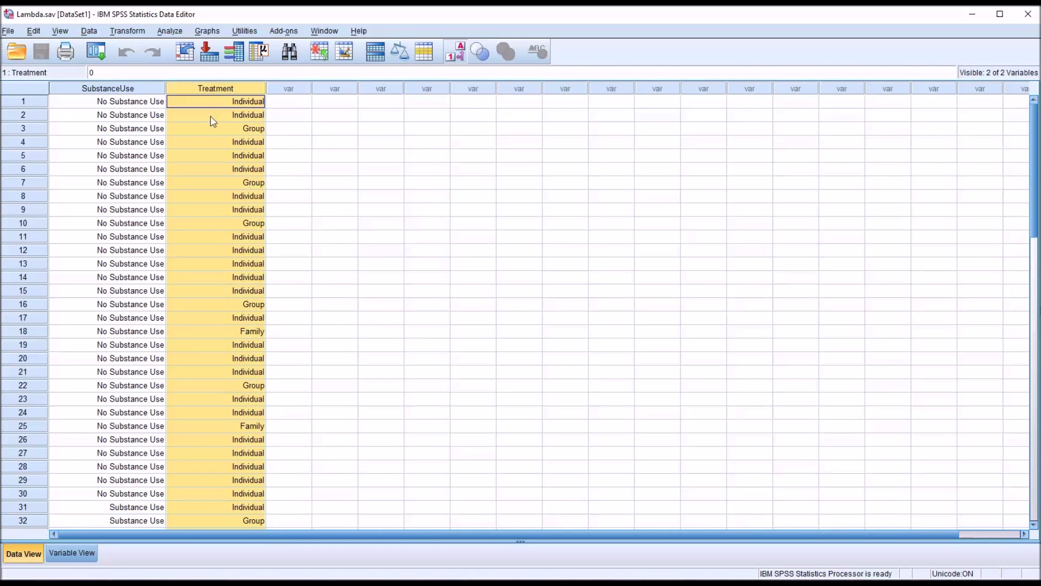
pyautogui.doubleClick(206, 114)
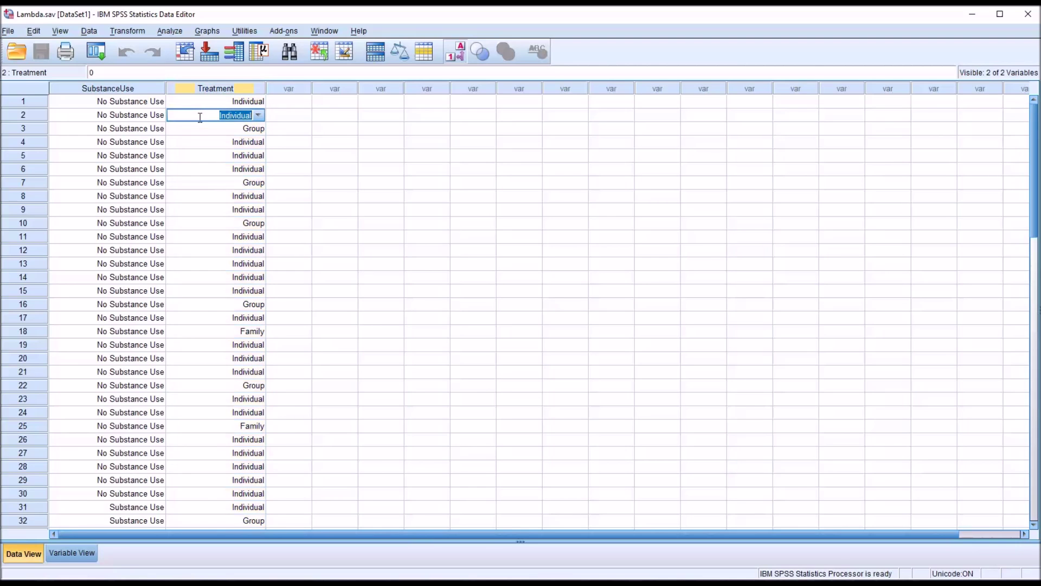
pyautogui.click(205, 102)
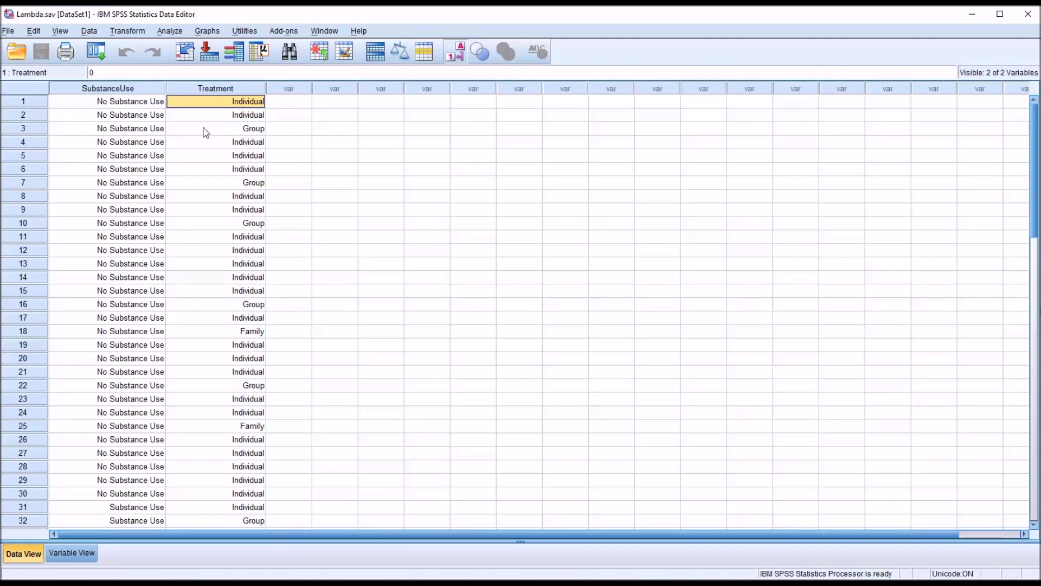
pyautogui.click(206, 132)
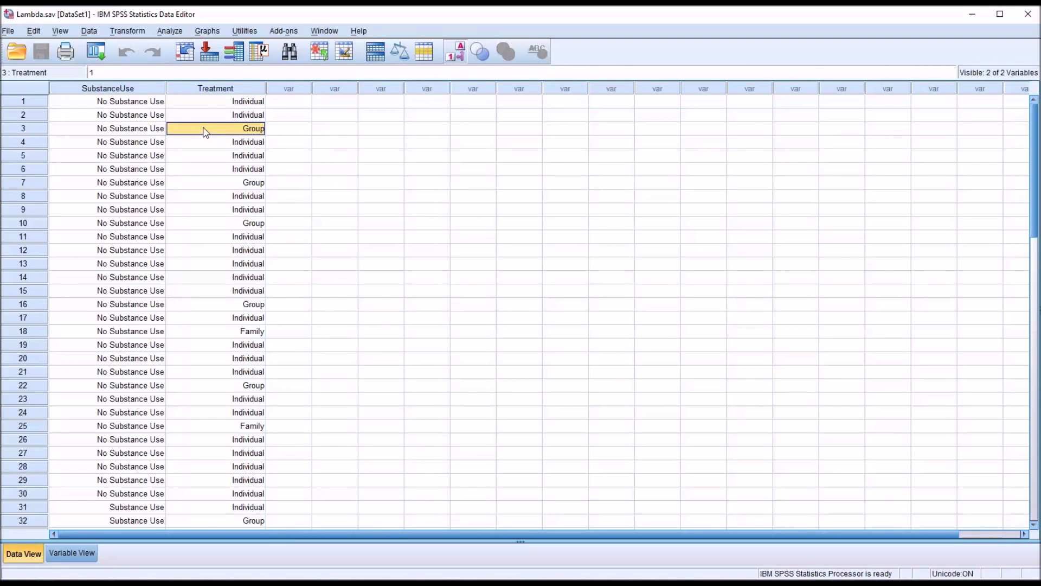
pyautogui.click(206, 332)
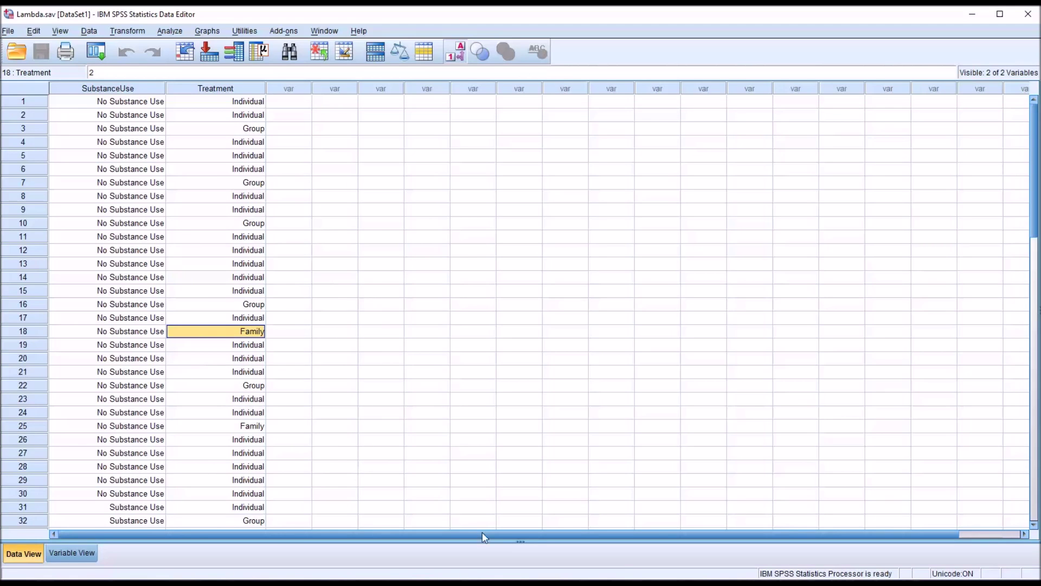
pyautogui.click(288, 101)
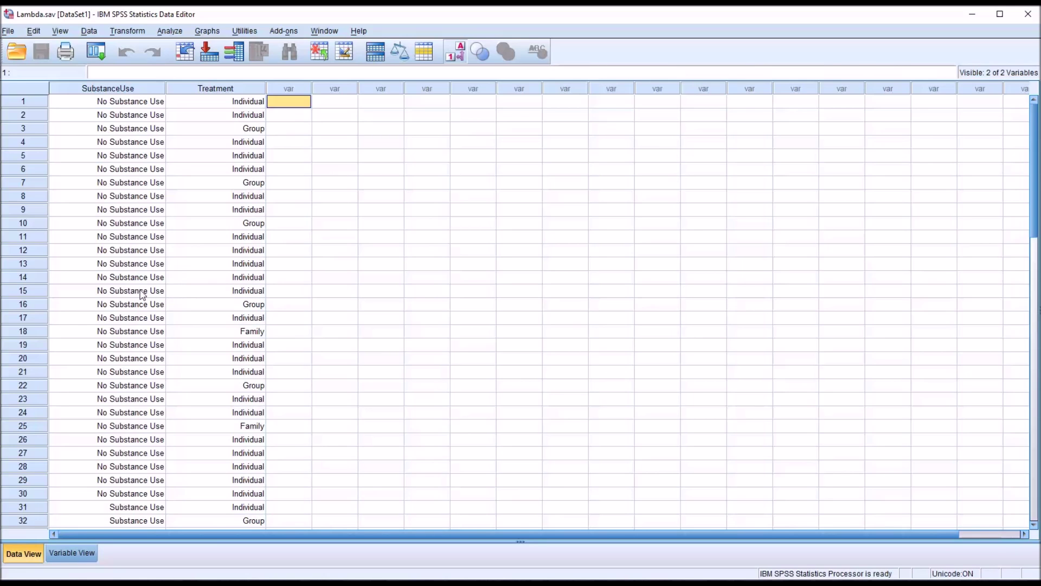
# - Inspect example cases of each substance use outcome and of Individual, Group and Family treatment
pyautogui.click(114, 507)
pyautogui.click(107, 386)
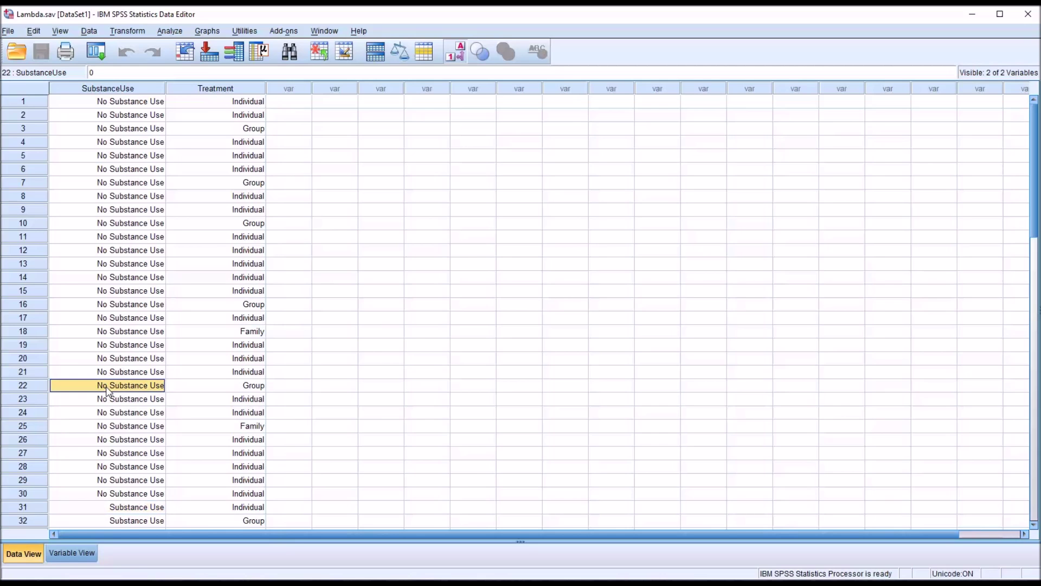
pyautogui.press('Down')
pyautogui.press('Down')
pyautogui.press('Down')
pyautogui.press('Down')
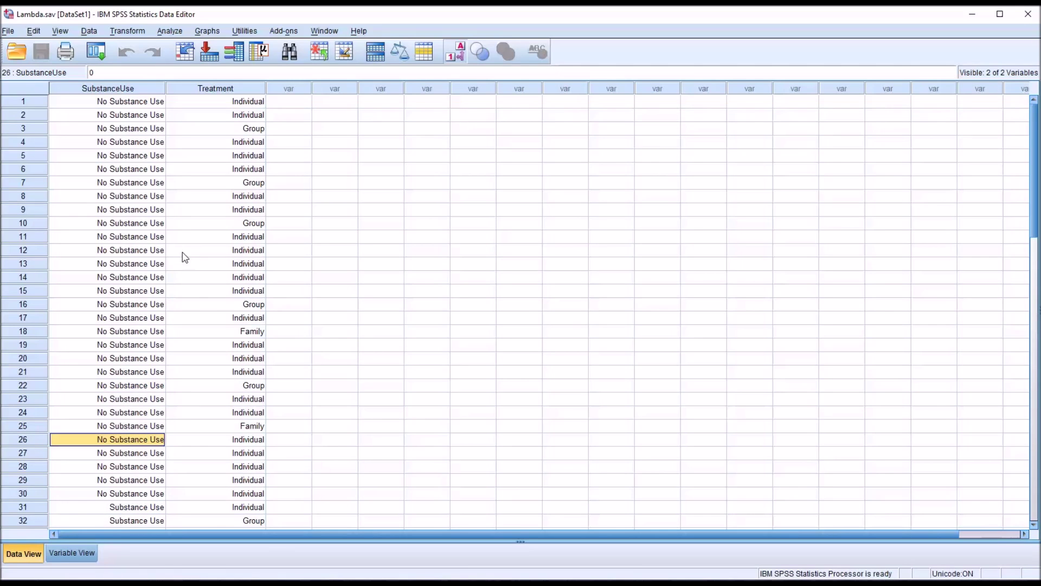
pyautogui.click(205, 90)
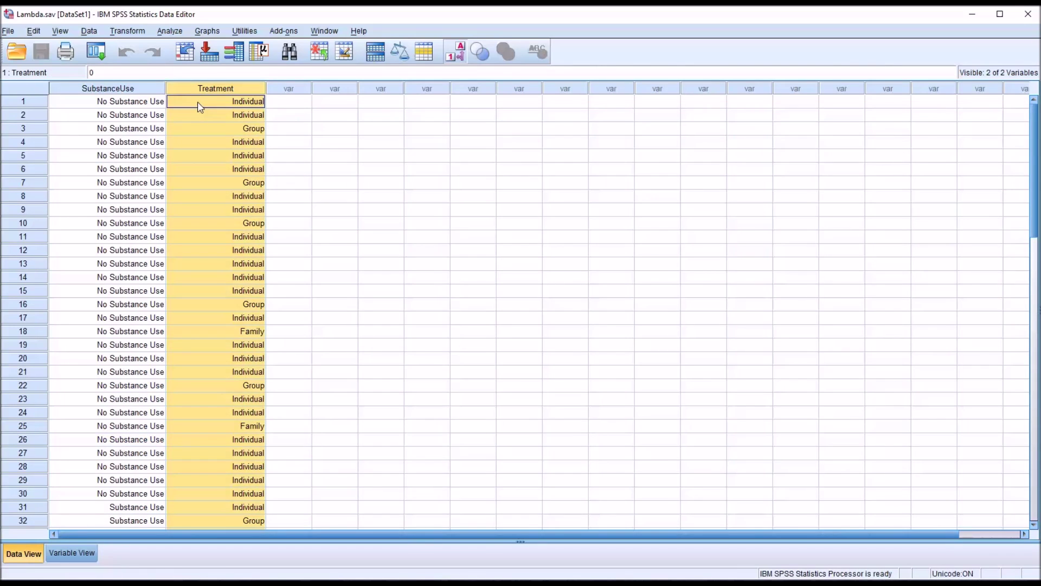
pyautogui.click(199, 106)
pyautogui.click(200, 120)
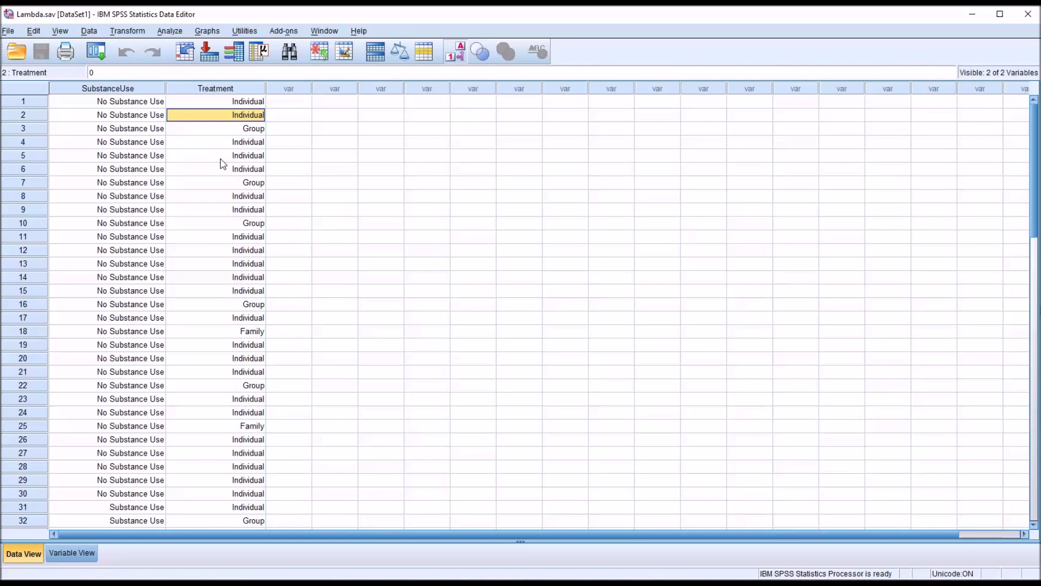
pyautogui.click(210, 130)
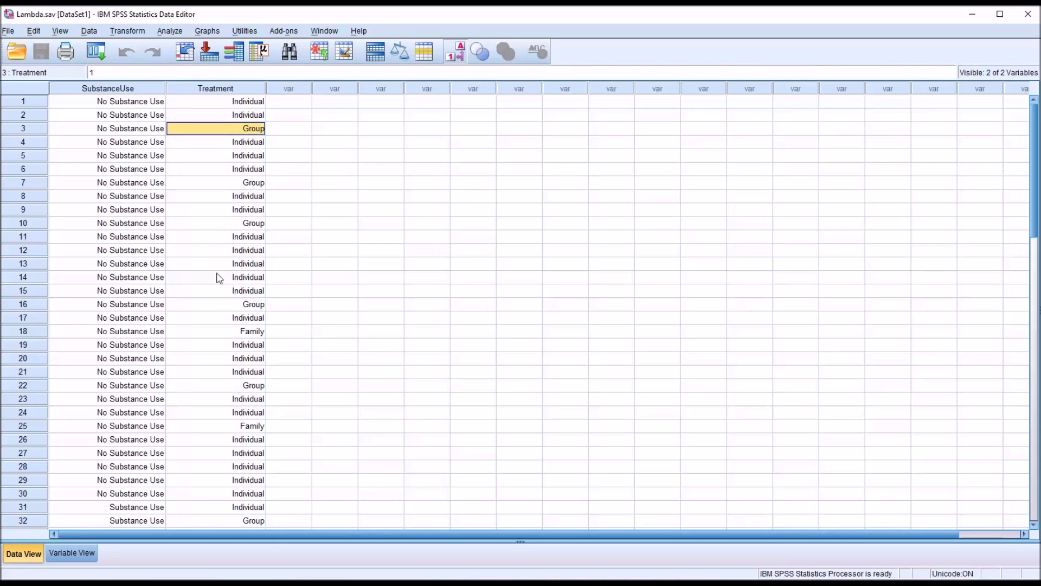
pyautogui.click(207, 331)
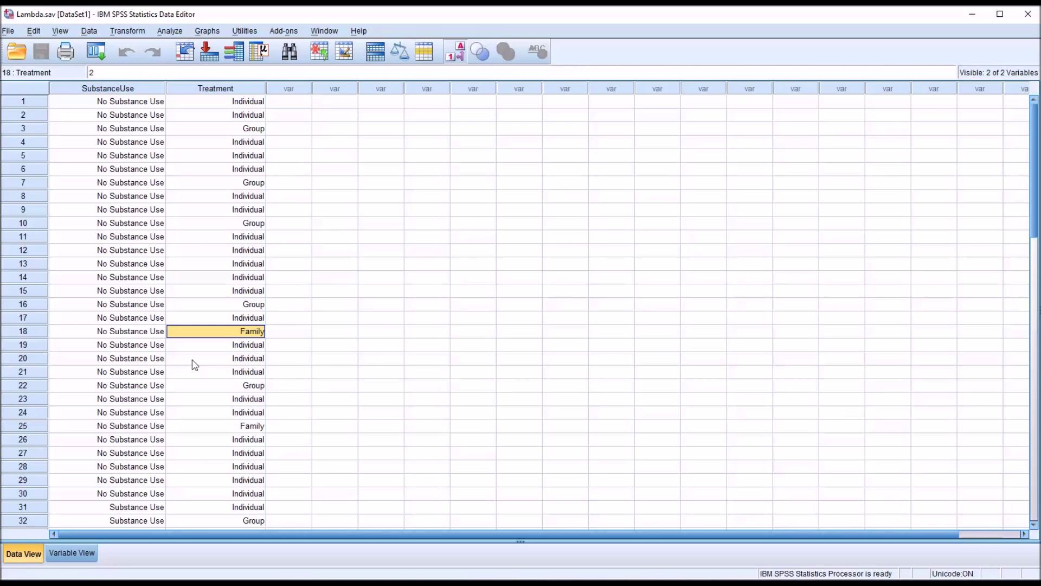
pyautogui.click(96, 333)
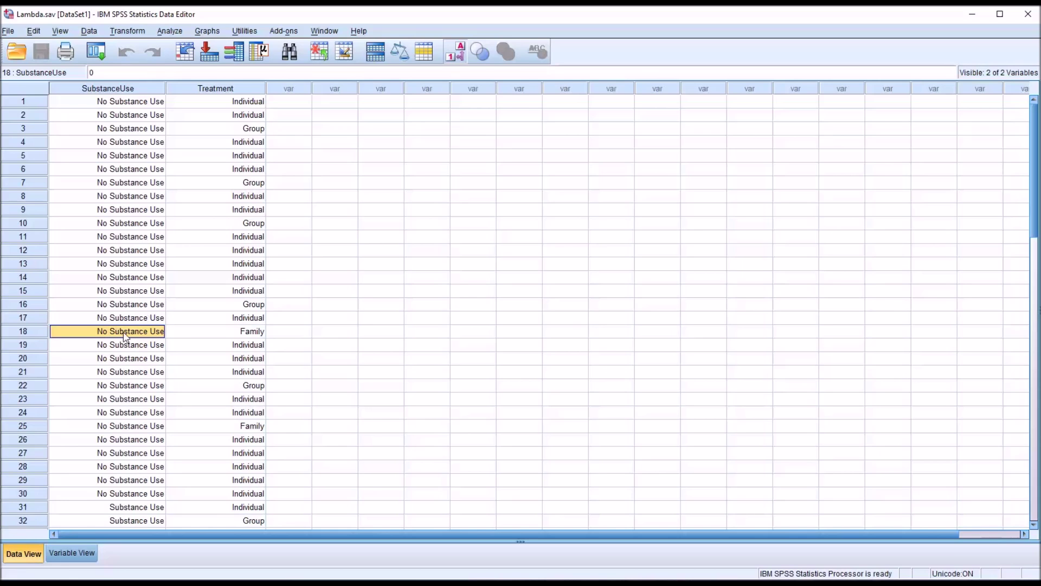
pyautogui.click(130, 511)
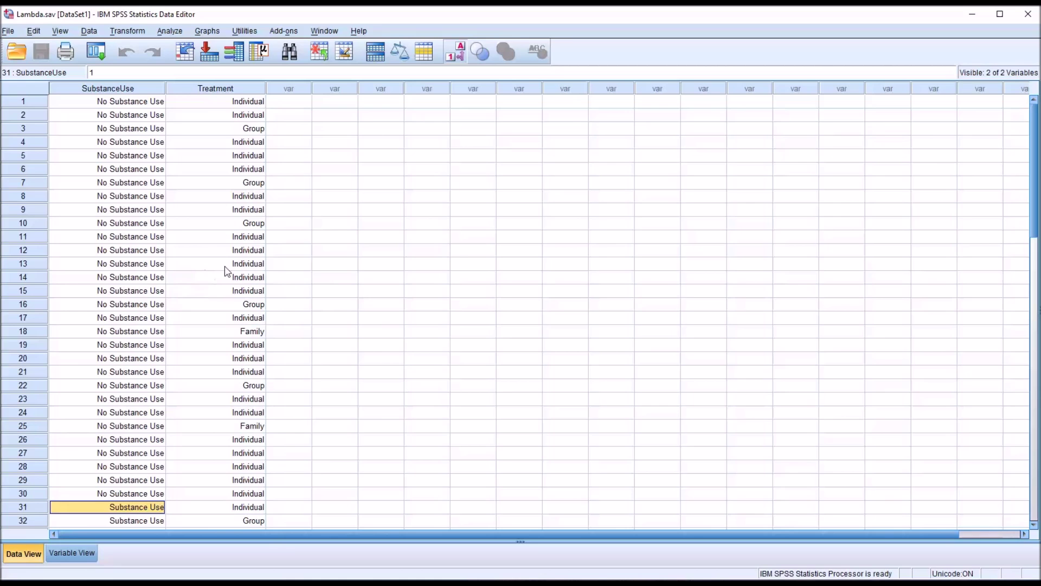
# - Review the Substance Use cases from row 31 onward alongside their treatment types
pyautogui.moveTo(1036, 204); pyautogui.dragTo(1006, 289)
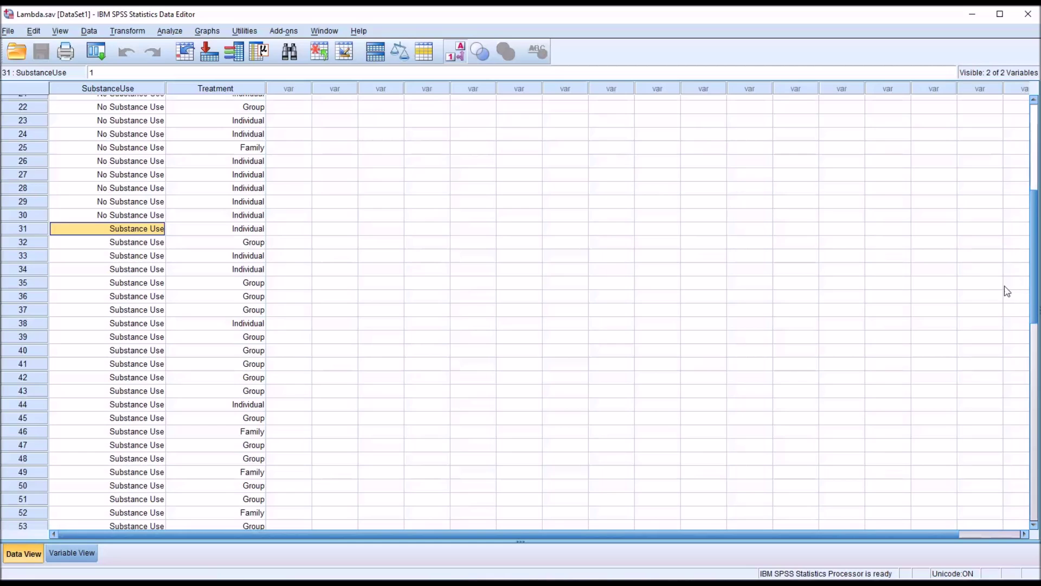
pyautogui.click(125, 243)
pyautogui.click(121, 258)
pyautogui.click(117, 245)
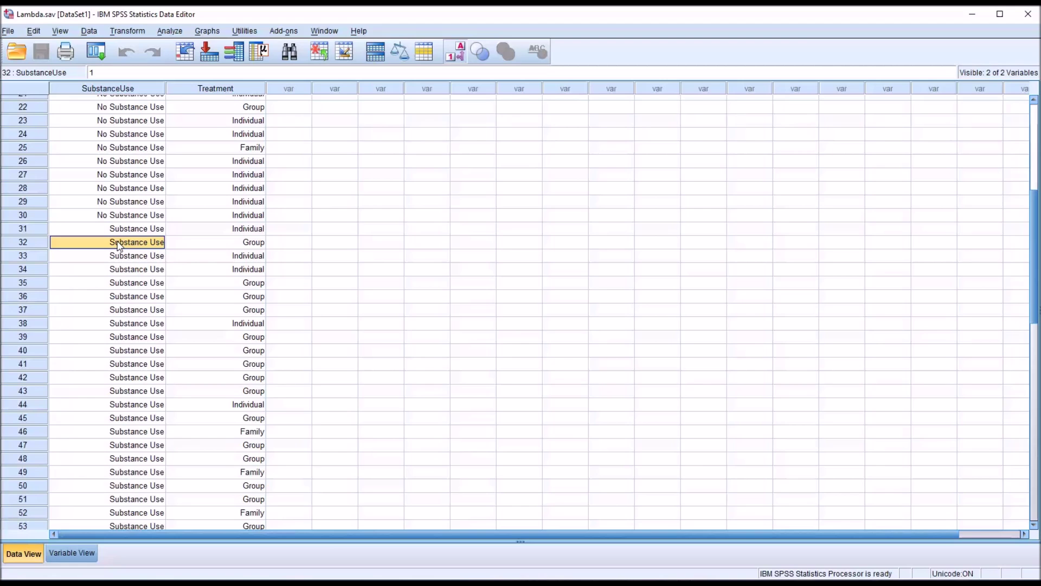
pyautogui.press('Up')
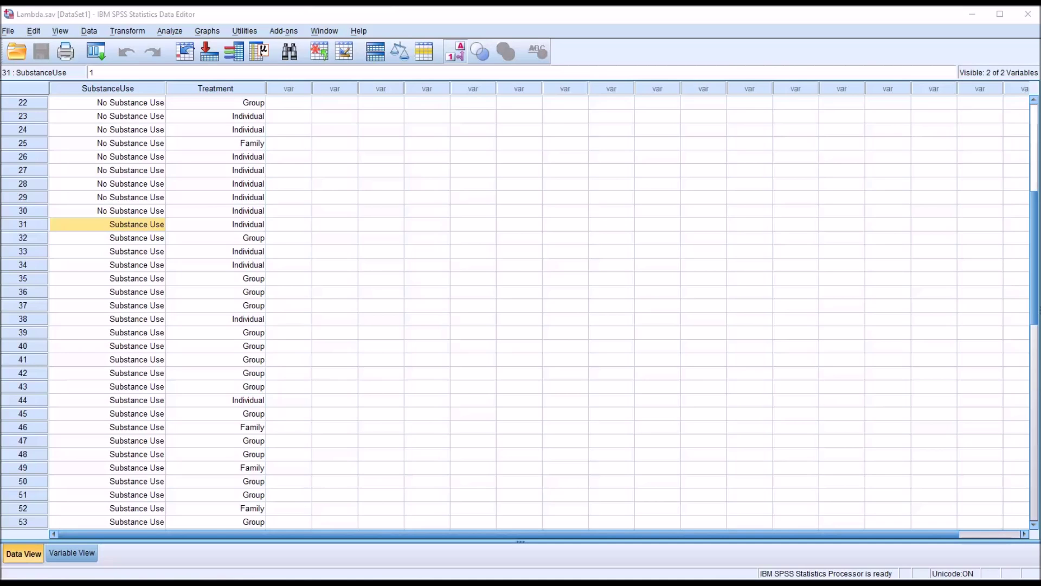
pyautogui.click(107, 297)
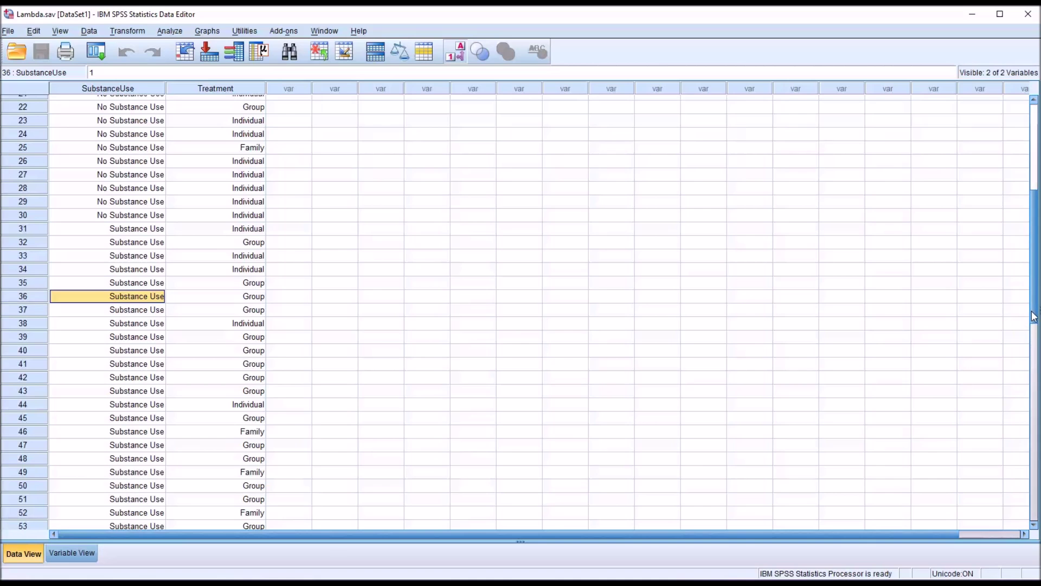
pyautogui.scroll(7, 1034, 317)
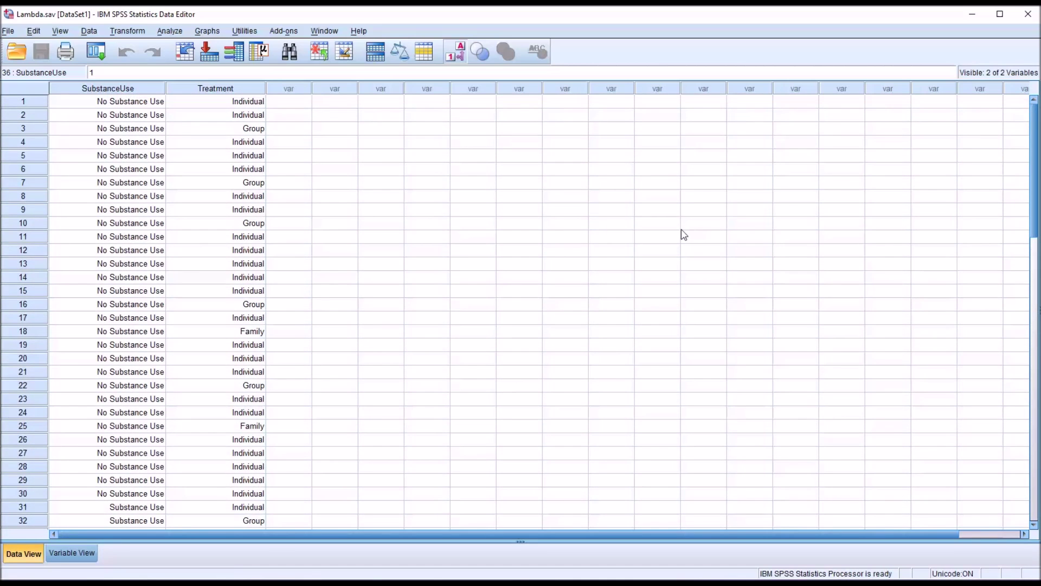
# - Re-examine the SubstanceUse and Treatment columns and the values of their first few cases
pyautogui.click(111, 90)
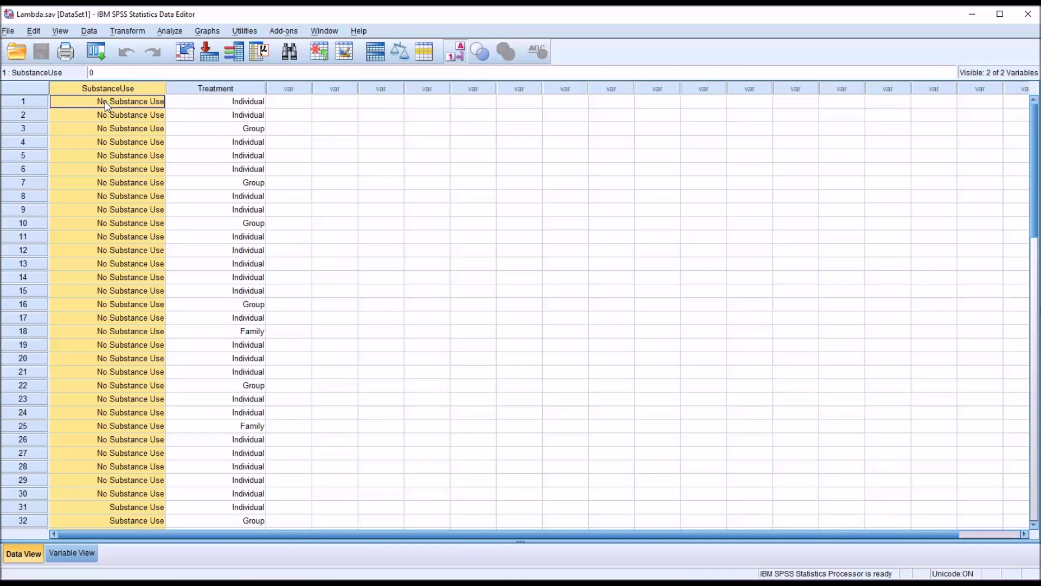
pyautogui.click(93, 130)
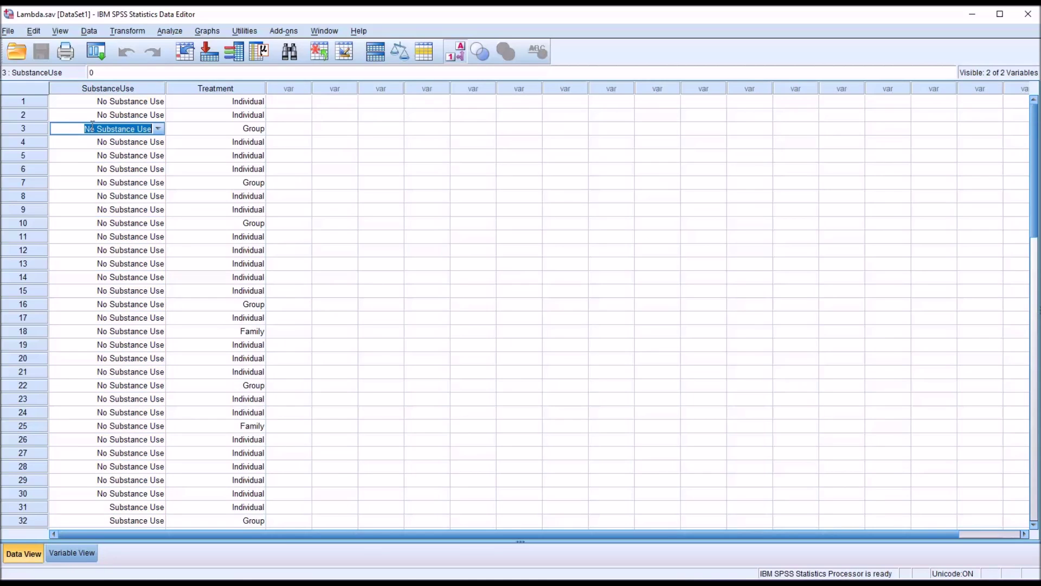
pyautogui.click(95, 143)
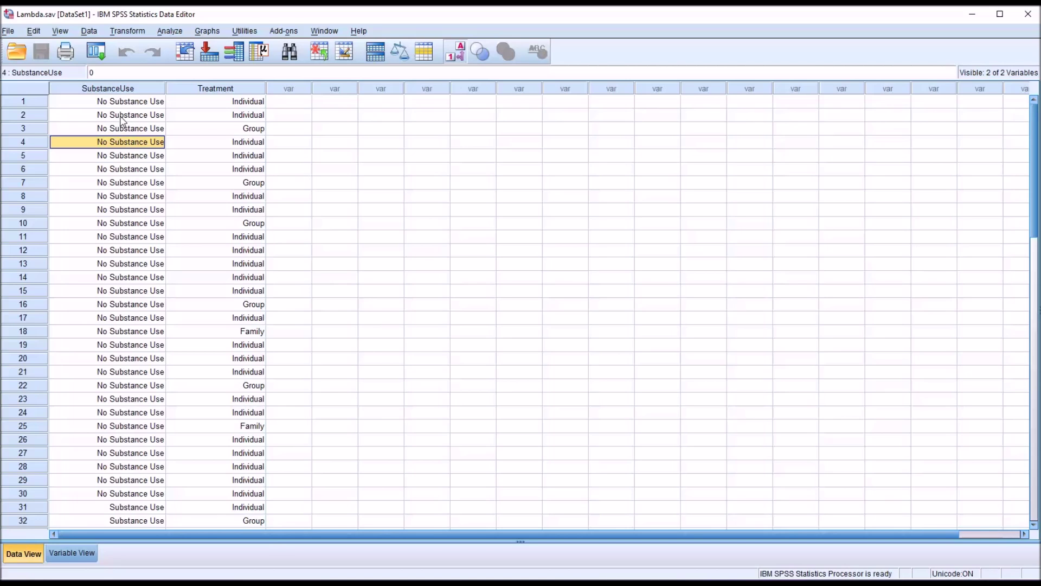
pyautogui.click(106, 91)
pyautogui.click(196, 89)
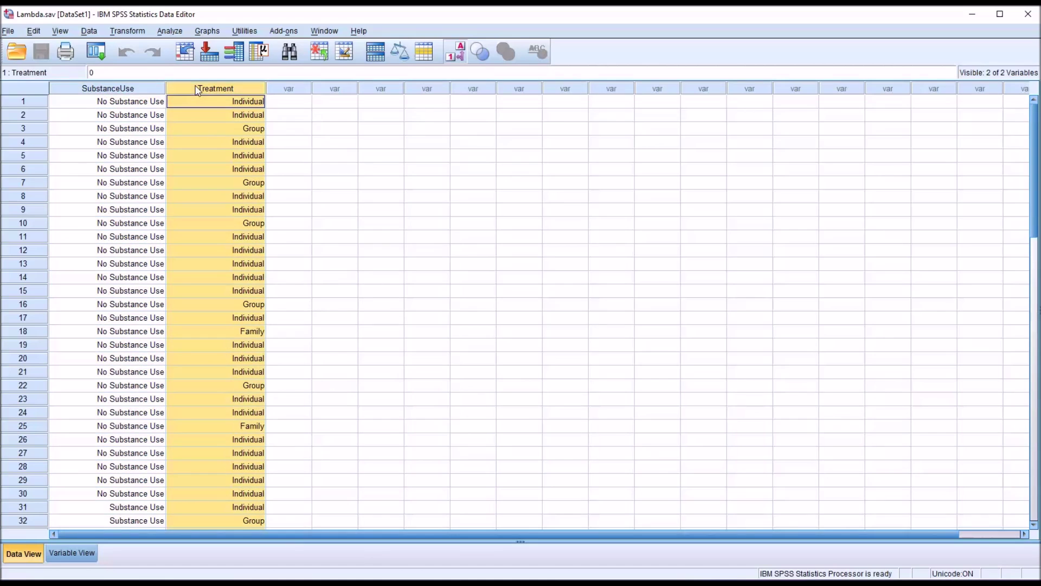
pyautogui.click(199, 106)
pyautogui.click(196, 114)
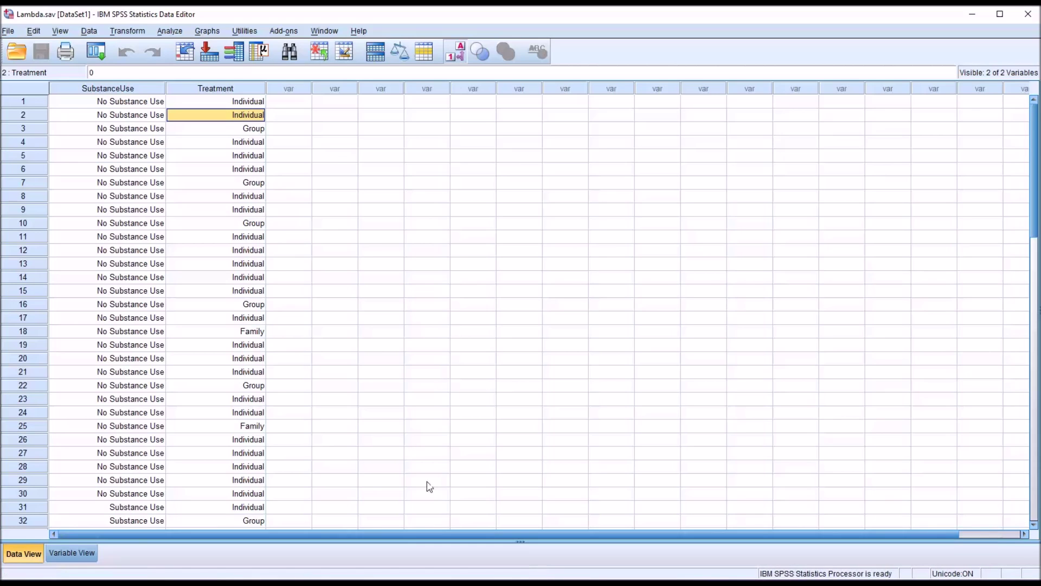
pyautogui.click(216, 92)
pyautogui.click(211, 101)
pyautogui.click(209, 117)
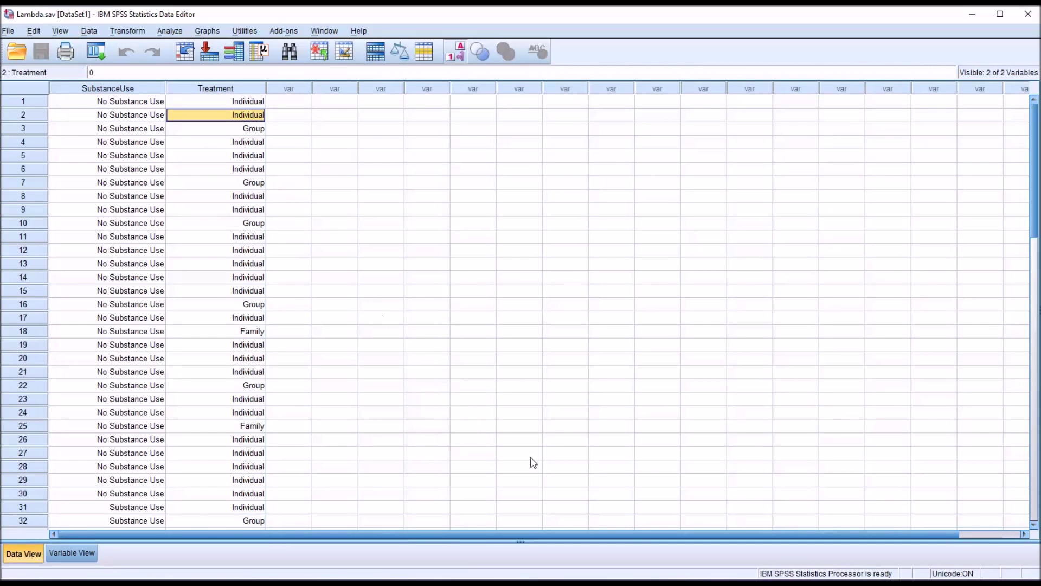
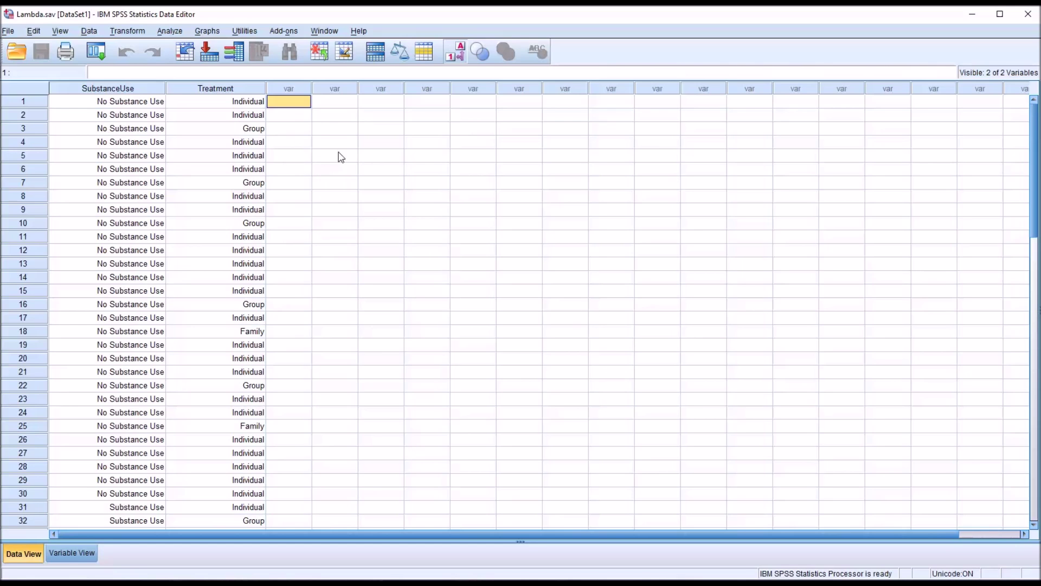
# - Set up a Crosstabs analysis with SubstanceUse as the row variable and Treatment as the column variable
pyautogui.click(168, 33)
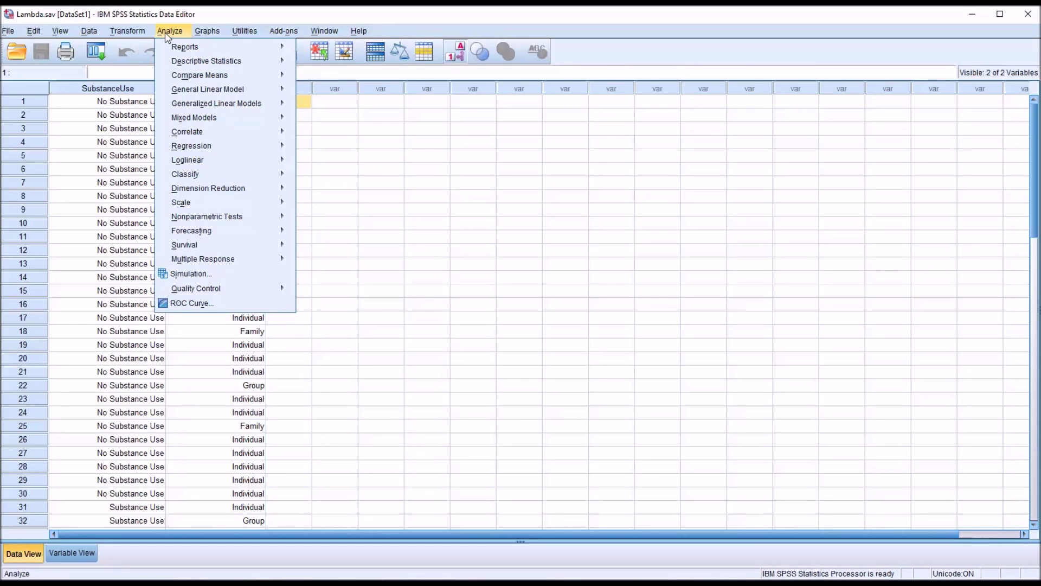
pyautogui.moveTo(176, 65)
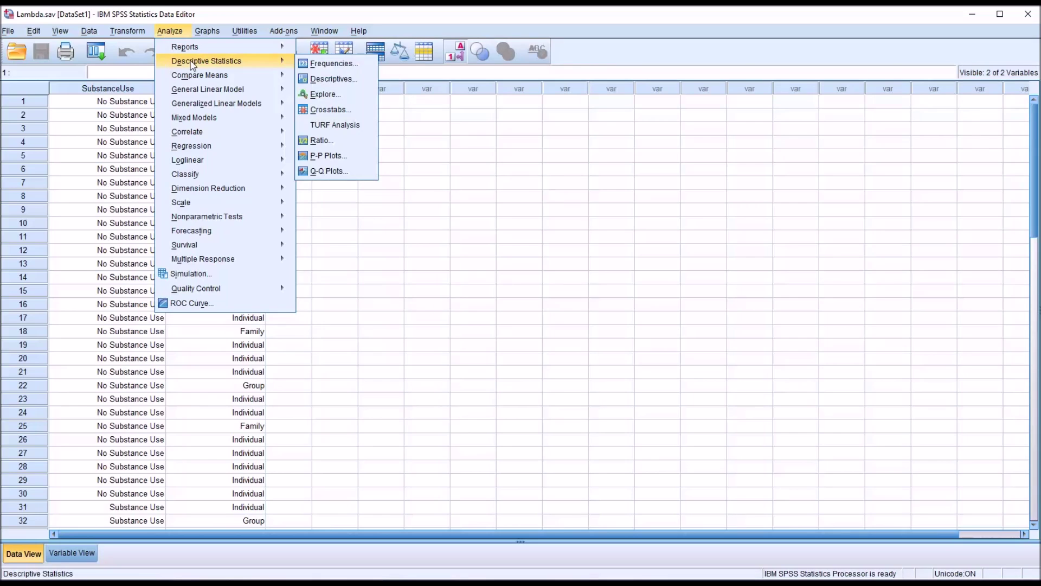
pyautogui.click(326, 111)
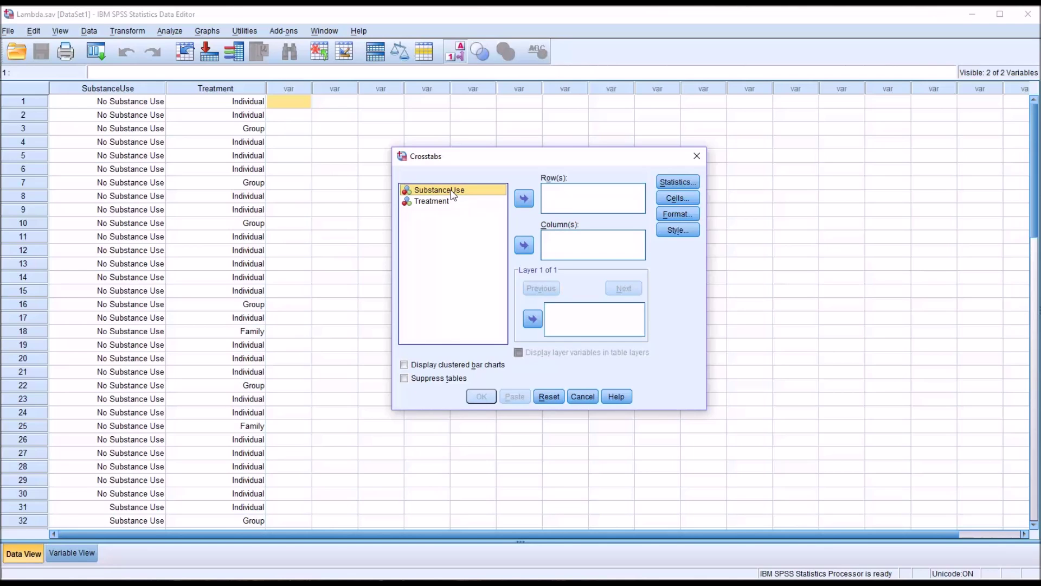
pyautogui.moveTo(452, 194); pyautogui.dragTo(564, 202)
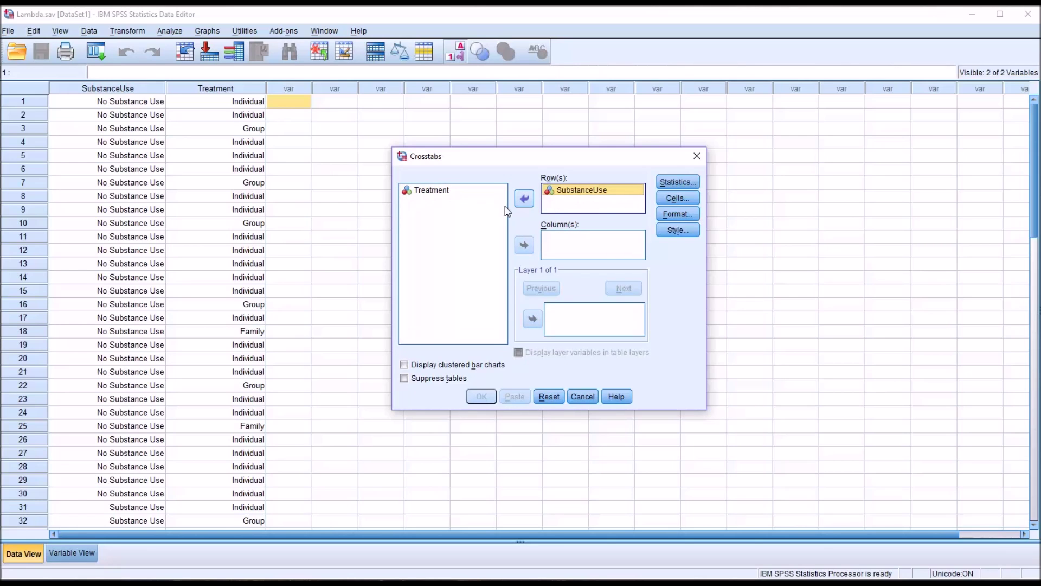
pyautogui.moveTo(419, 195); pyautogui.dragTo(559, 250)
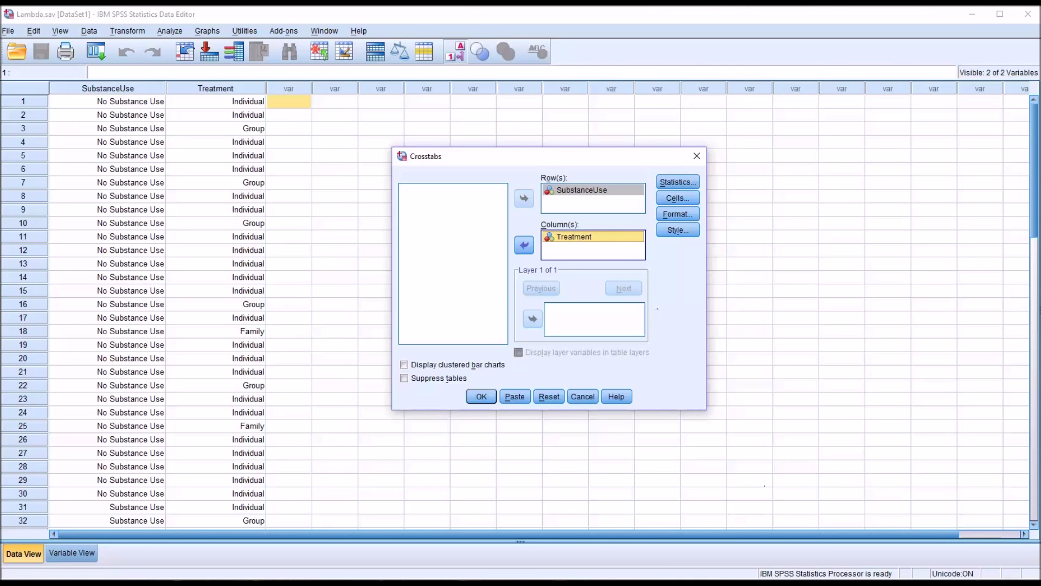
# - Include the Lambda statistic for nominal data in the crosstab and run the analysis
pyautogui.click(673, 187)
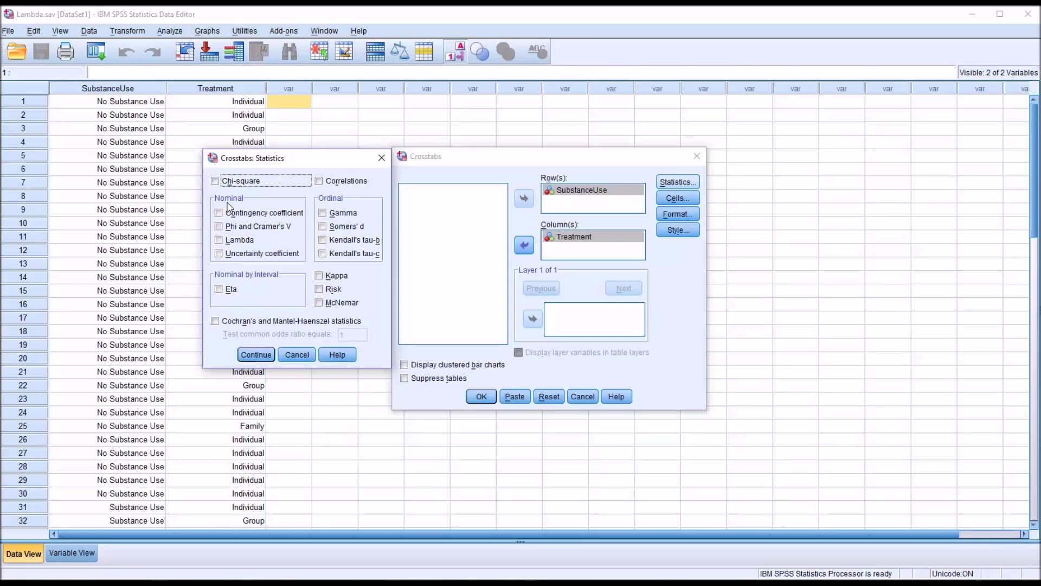
pyautogui.click(219, 241)
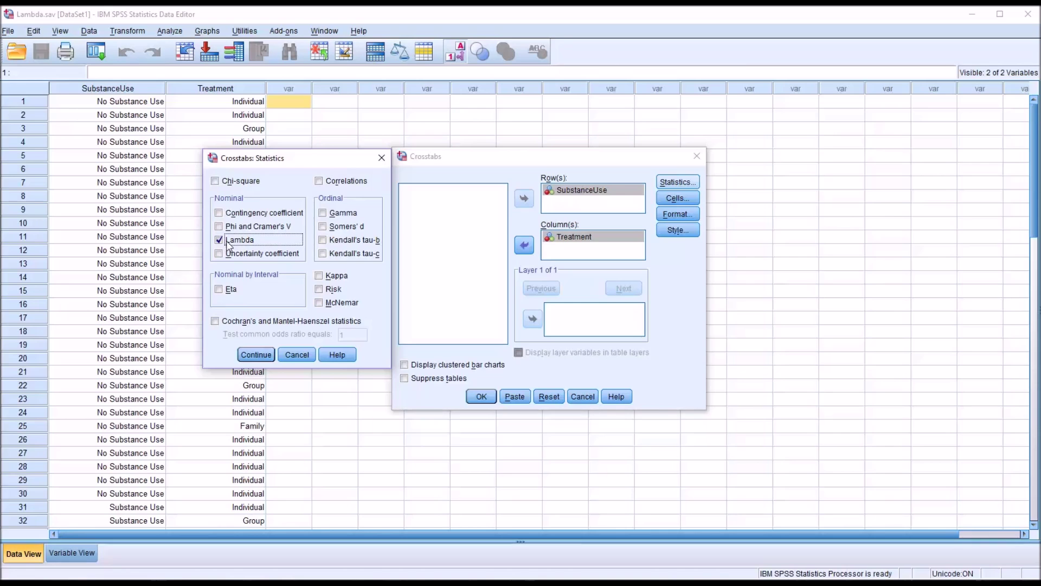
pyautogui.click(258, 355)
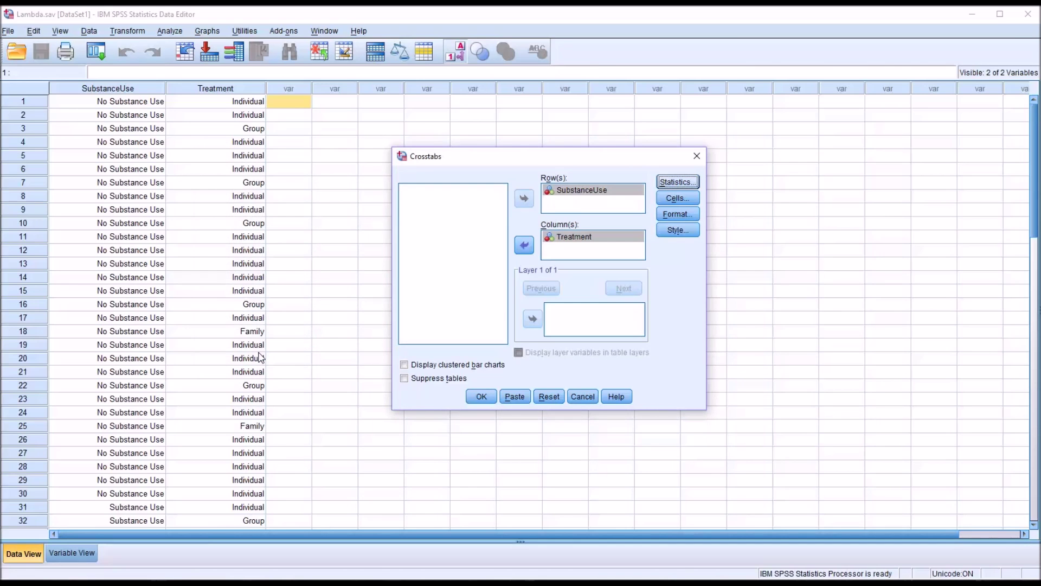
pyautogui.click(481, 396)
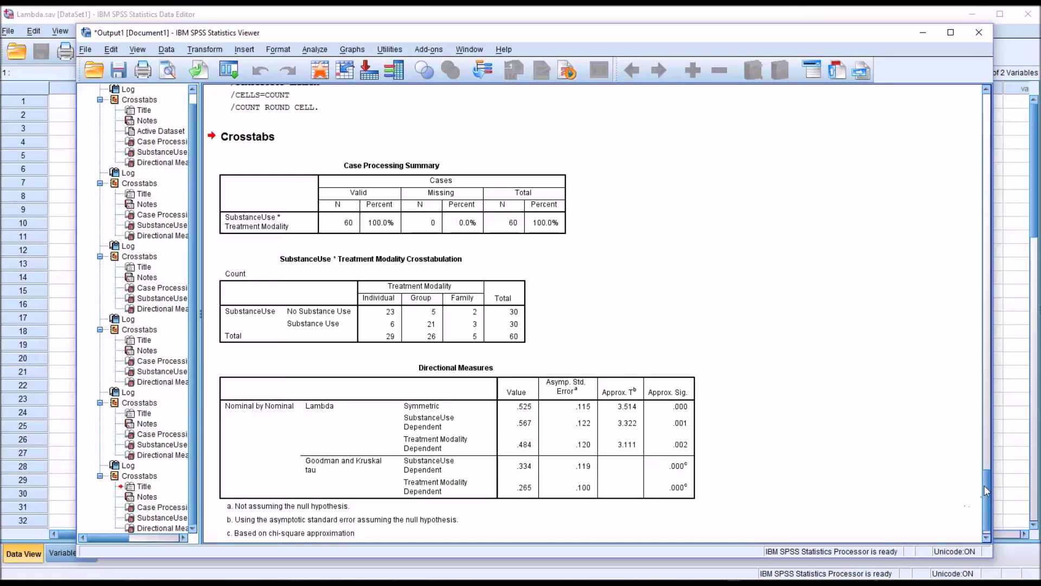
pyautogui.scroll(-1, 987, 491)
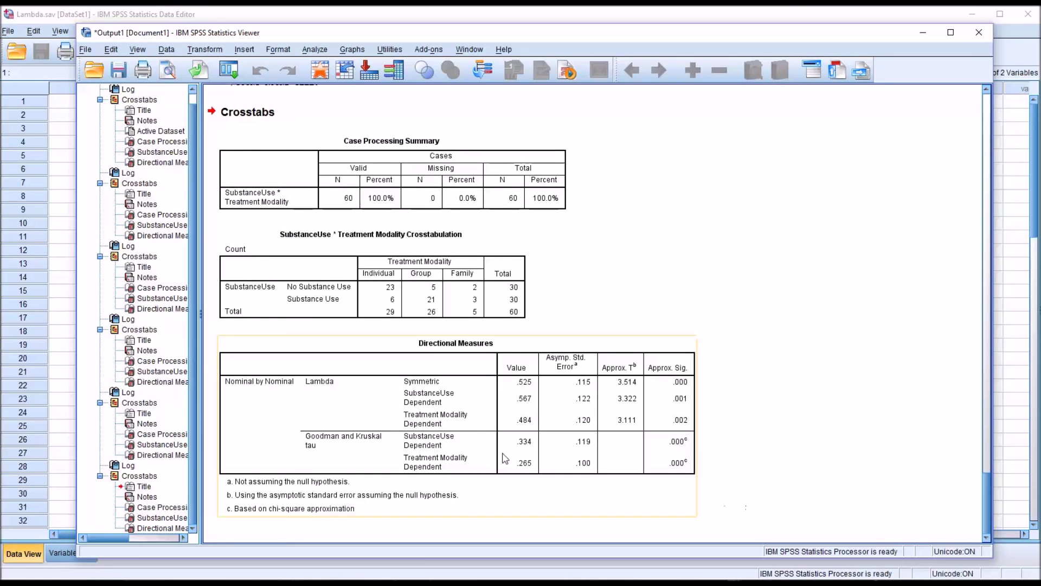